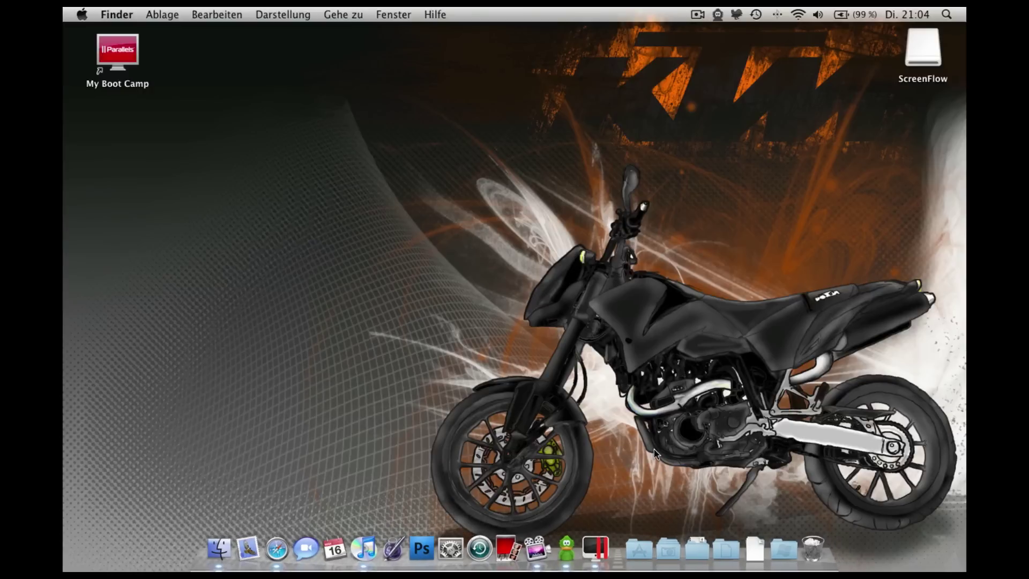
- Launch AppCleaner from the Programme folder and move its window to the upper middle of the desktop
left_click(638, 541)
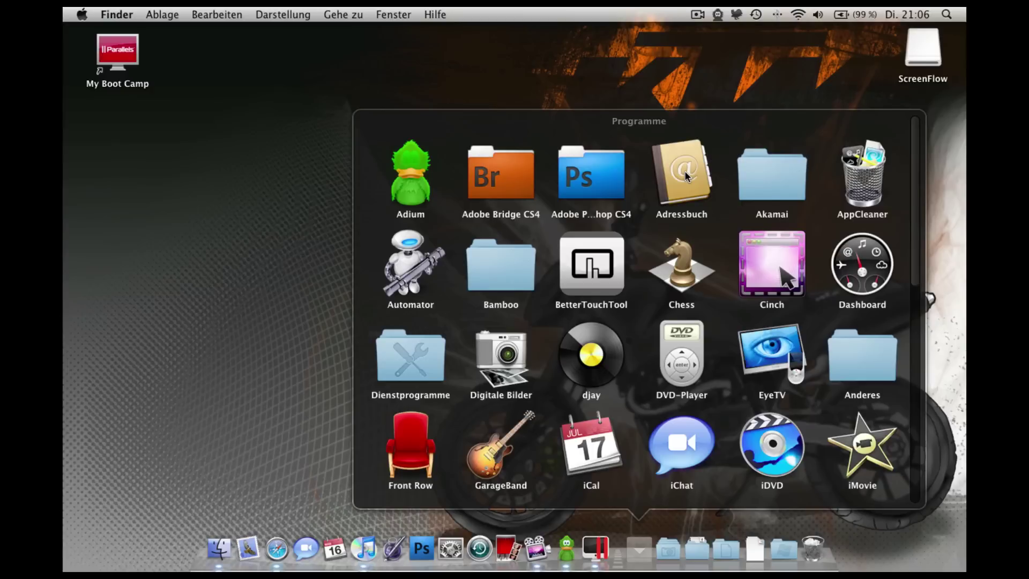
left_click(872, 186)
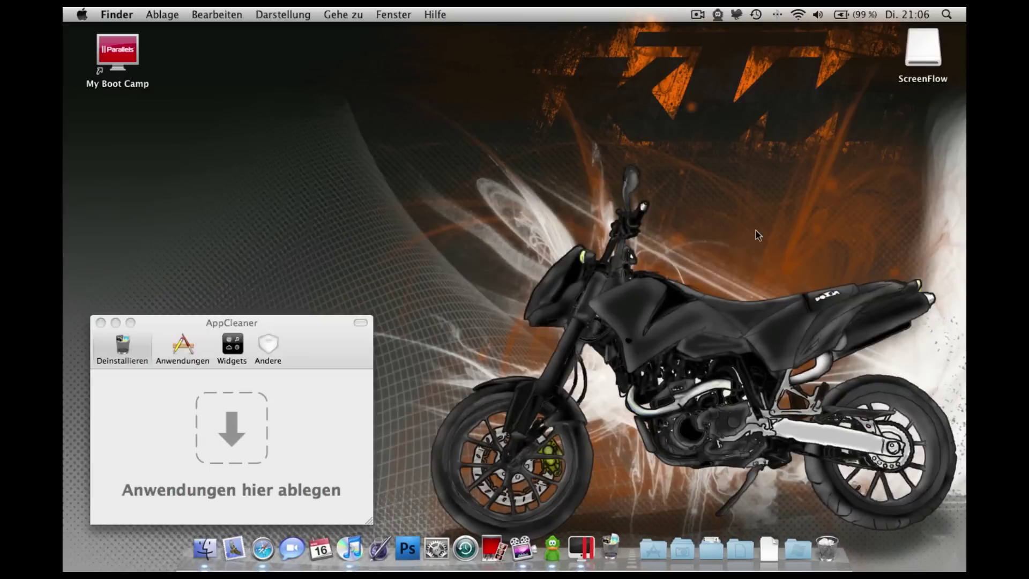
left_click_drag(304, 330, 567, 86)
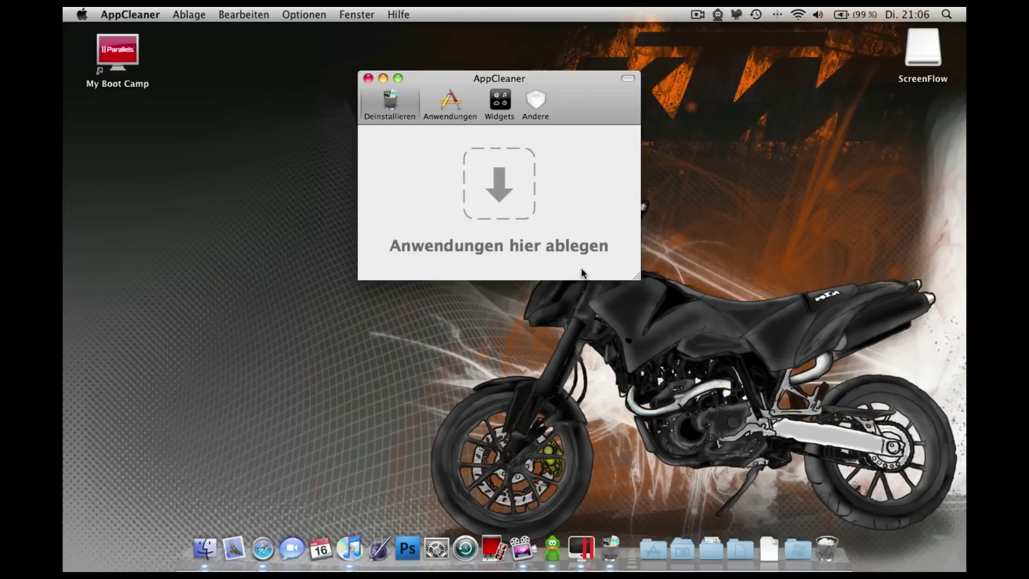
- Look at AppCleaner's list of installed applications and examine its list of other plug-ins and components
left_click(454, 109)
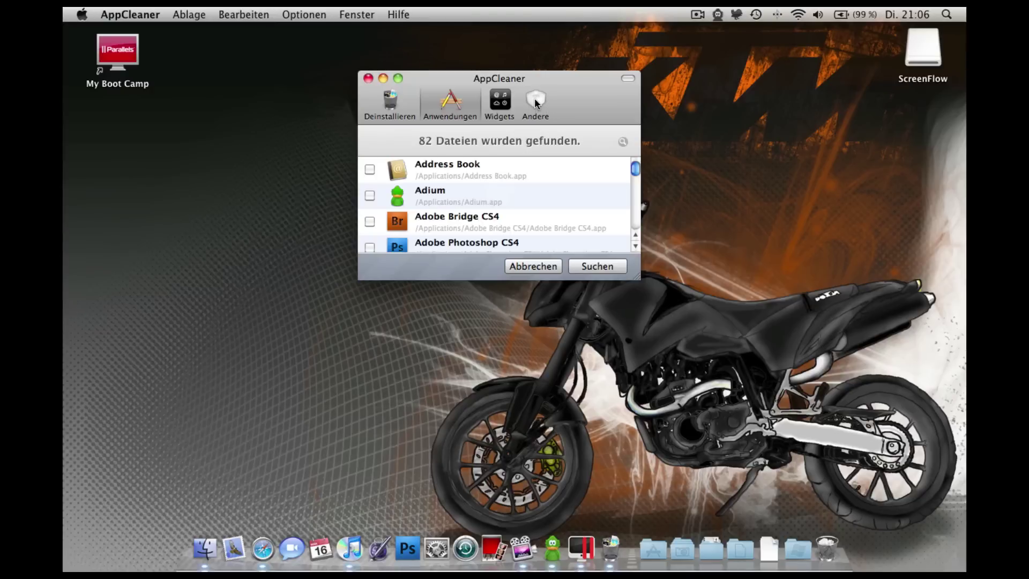
left_click(535, 99)
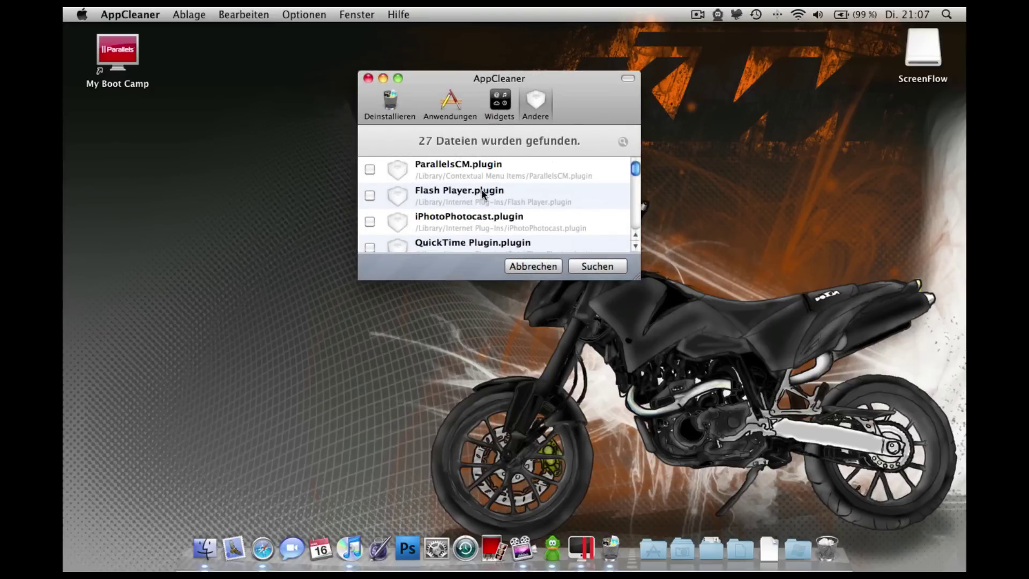
scroll(481, 189, "down", 5)
scroll(488, 186, "down", 3)
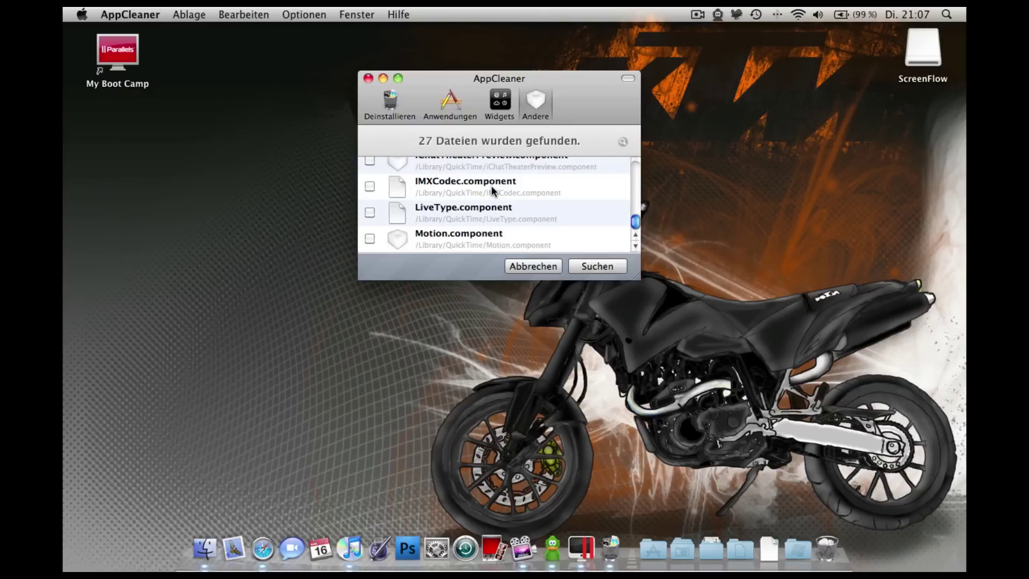
scroll(490, 186, "up", 1)
- Return to AppCleaner's list of installed applications and browse through its entries
left_click(460, 100)
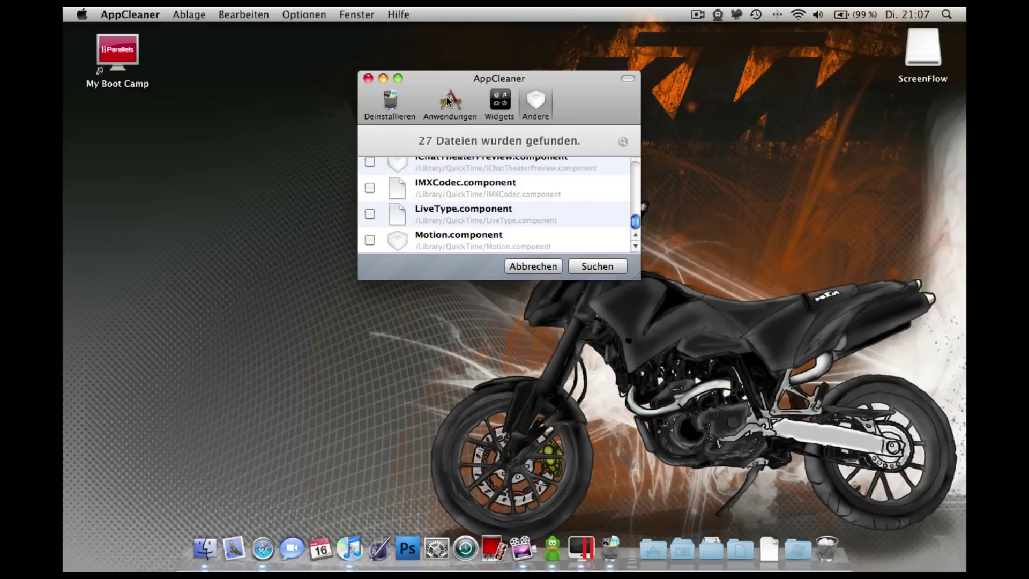
scroll(489, 194, "down", 10)
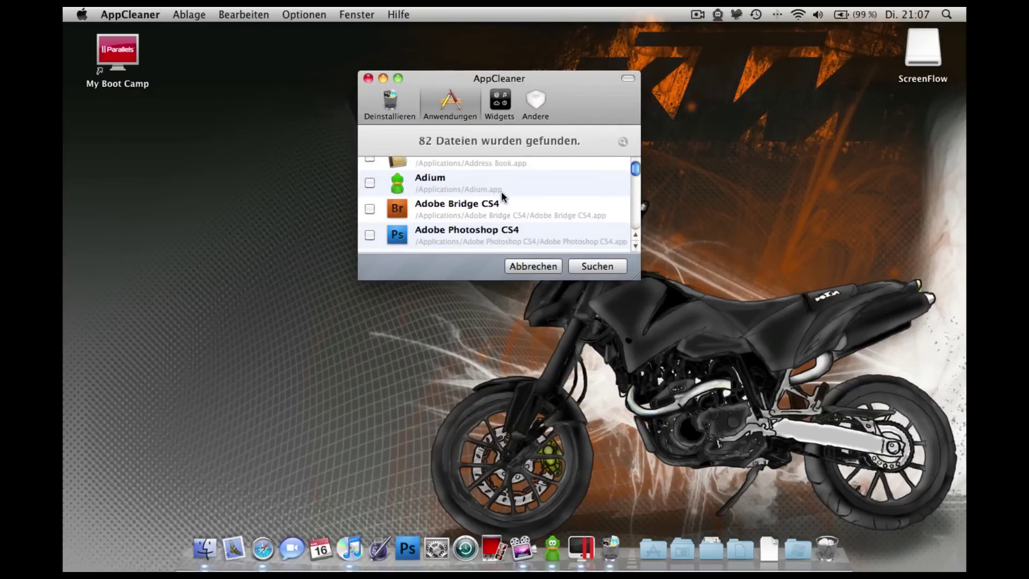
scroll(503, 197, "down", 15)
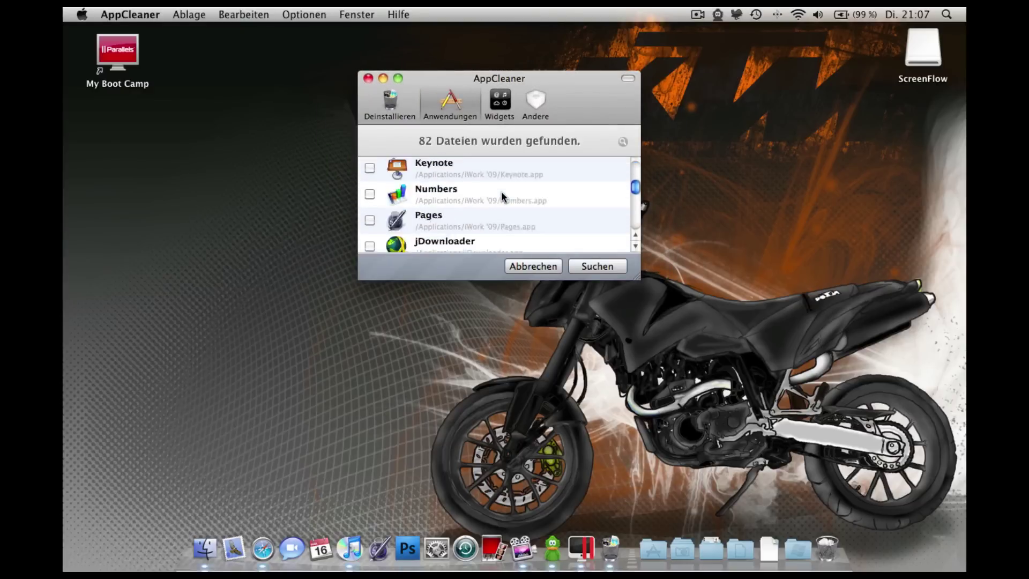
scroll(502, 198, "up", 20)
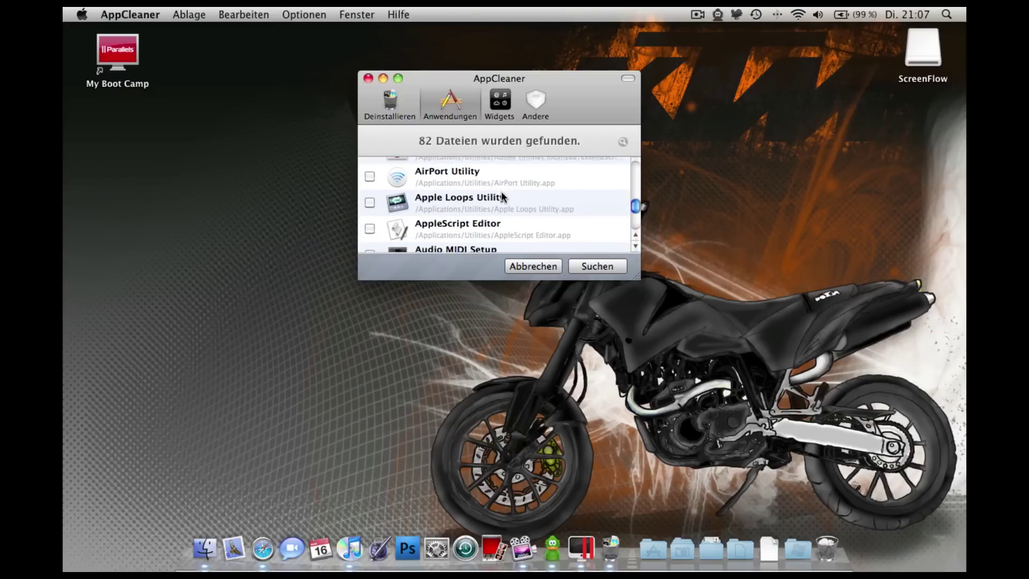
scroll(502, 197, "down", 15)
scroll(503, 196, "up", 15)
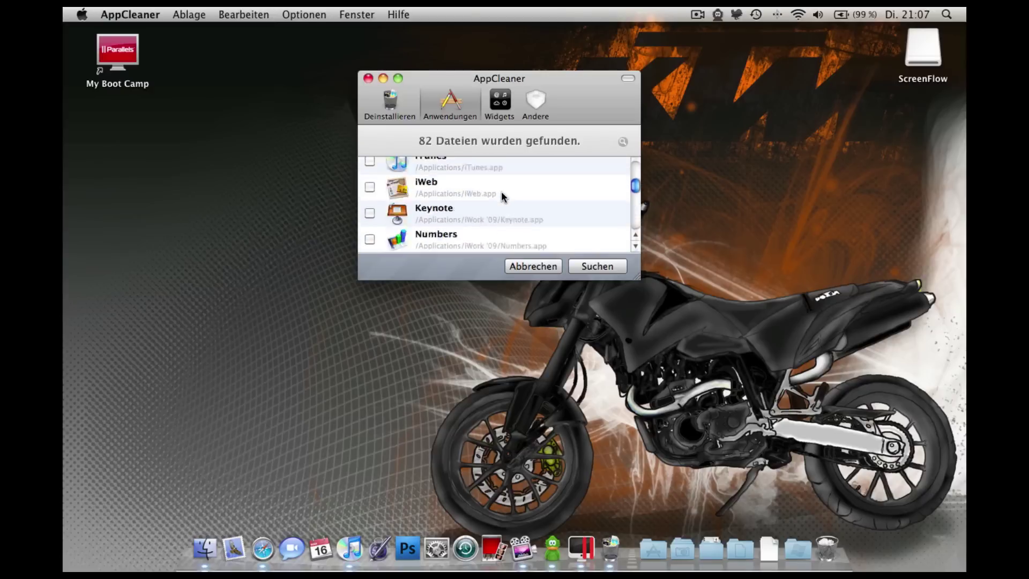
- Search for the files belonging to BetterTouchTool, cancel without deleting them and close the AppCleaner window
left_click(612, 271)
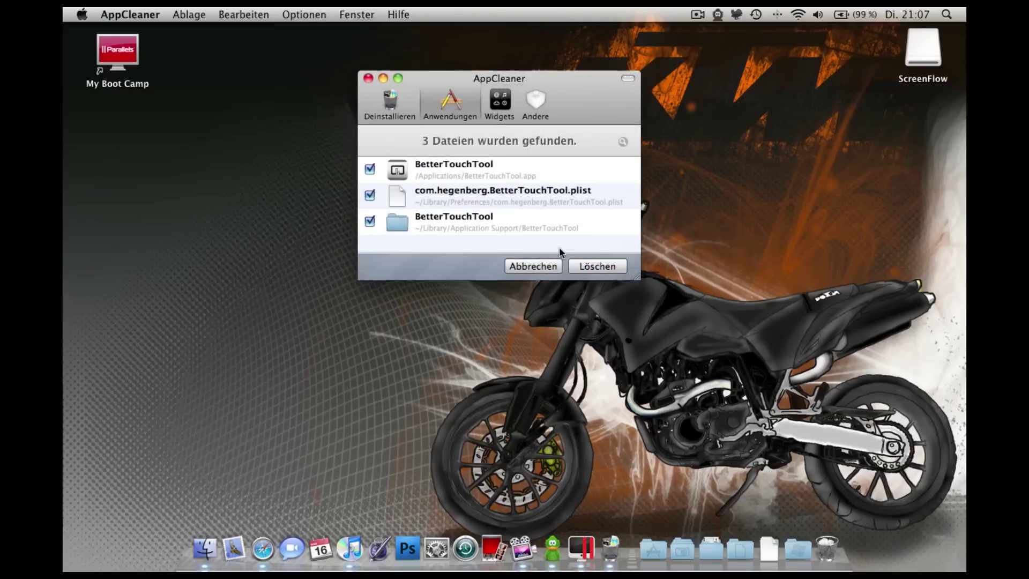
left_click(536, 265)
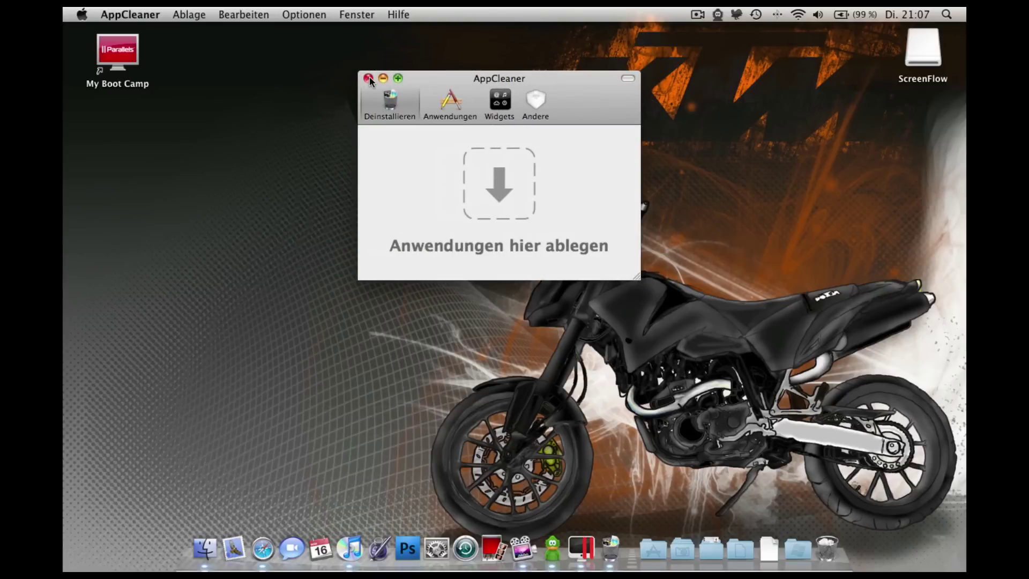
left_click(368, 77)
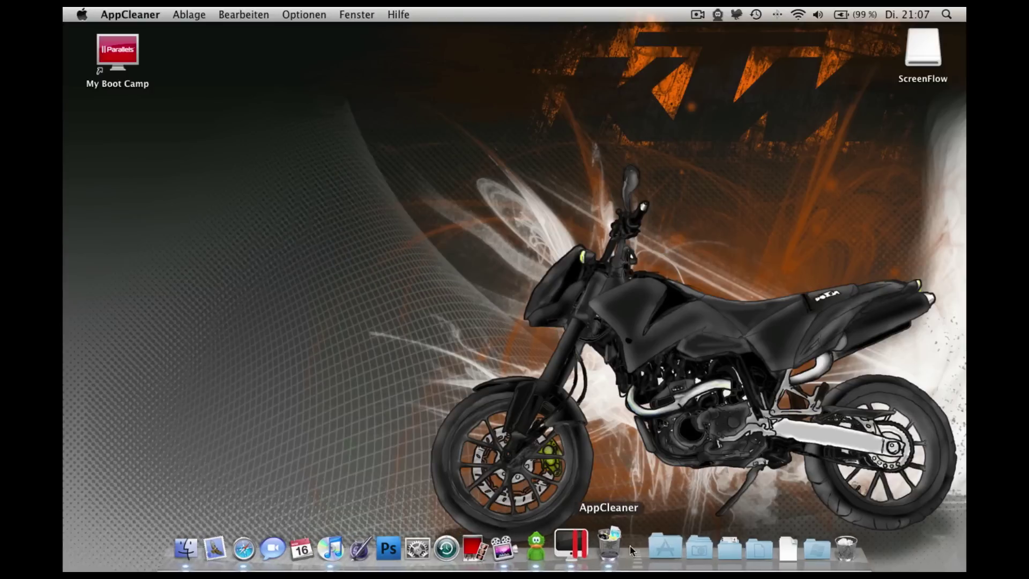
- Open a Safari window, snap it to the right half of the desktop and to full screen, and close it
left_click(647, 546)
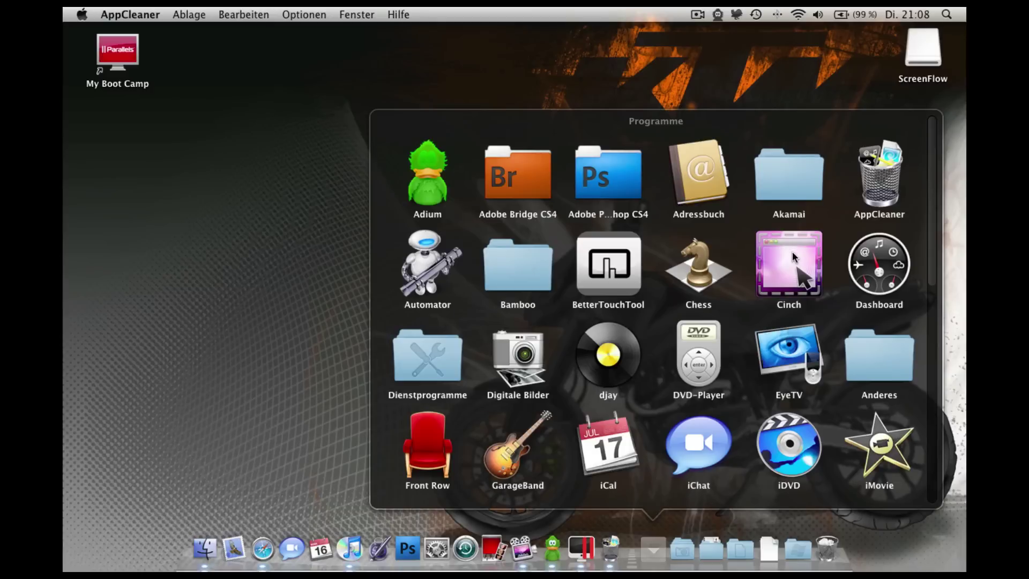
left_click(315, 251)
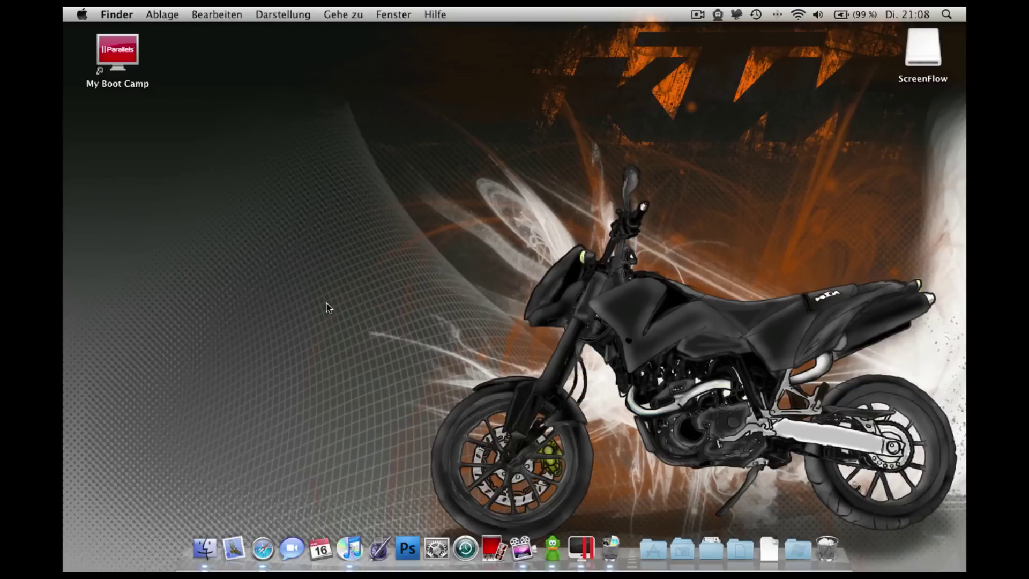
left_click(263, 544)
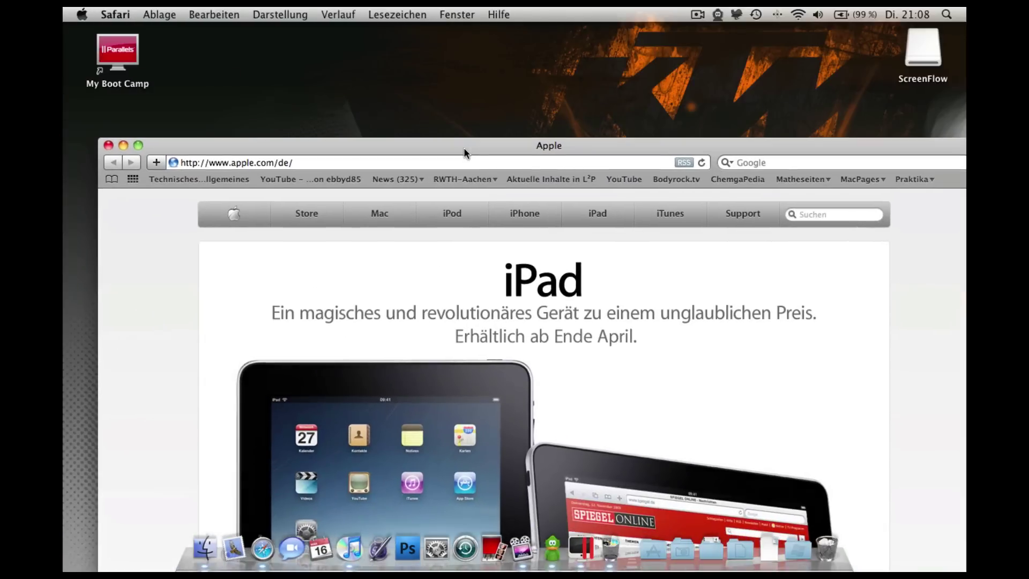
left_click_drag(464, 147, 967, 242)
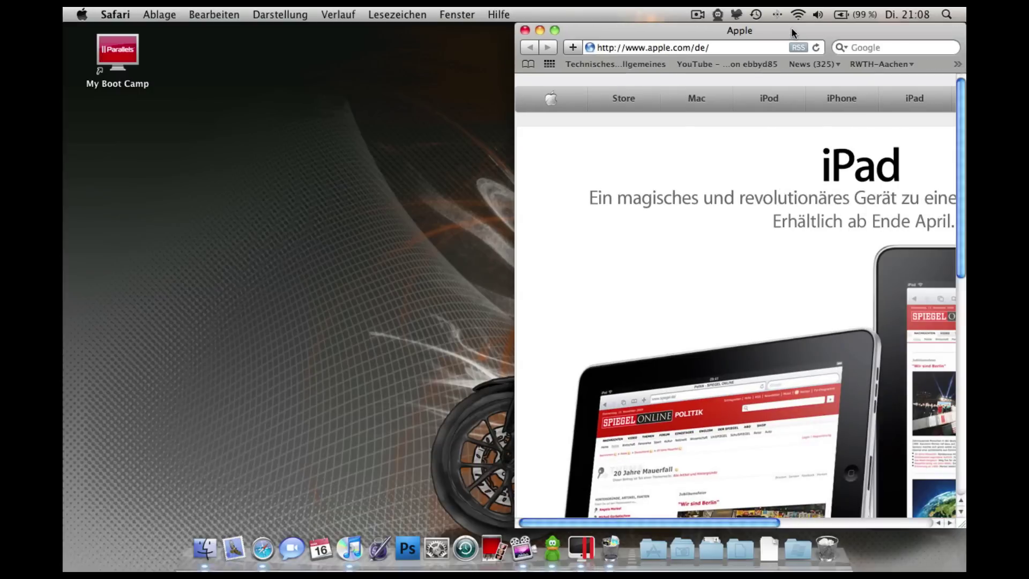
left_click_drag(792, 29, 636, 11)
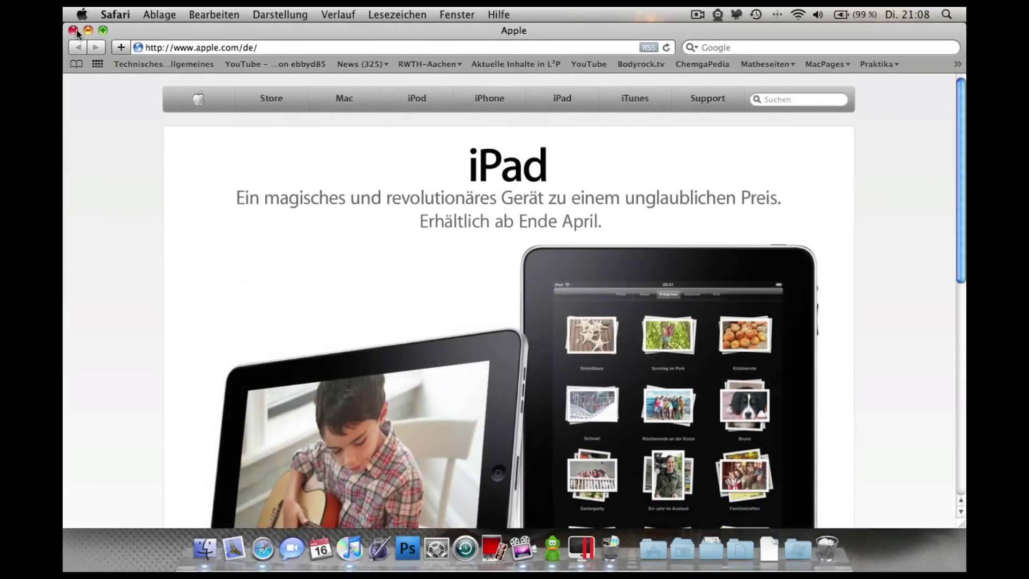
left_click(74, 30)
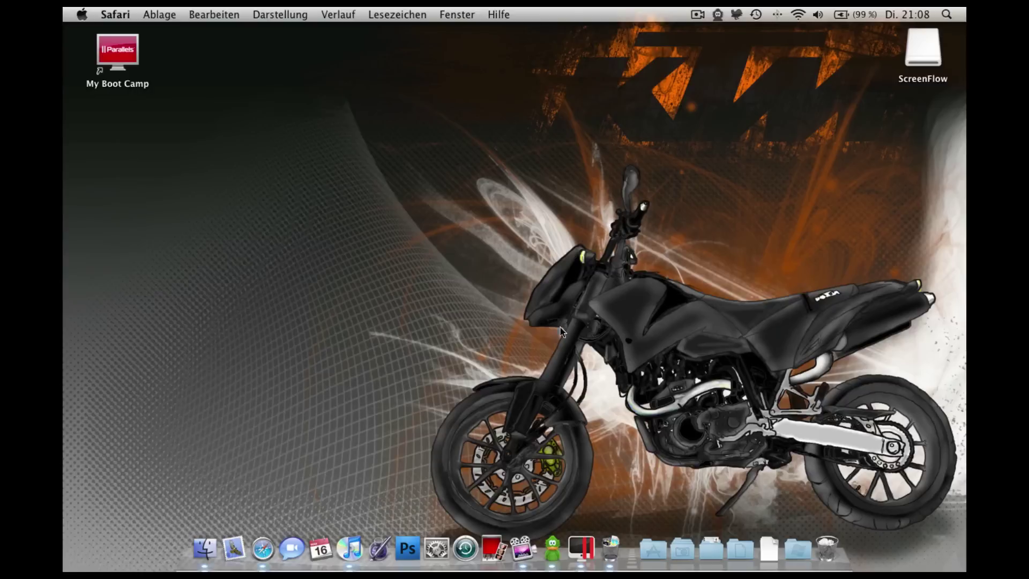
- Show the Dashboard with its widgets and hide it again
left_click(653, 546)
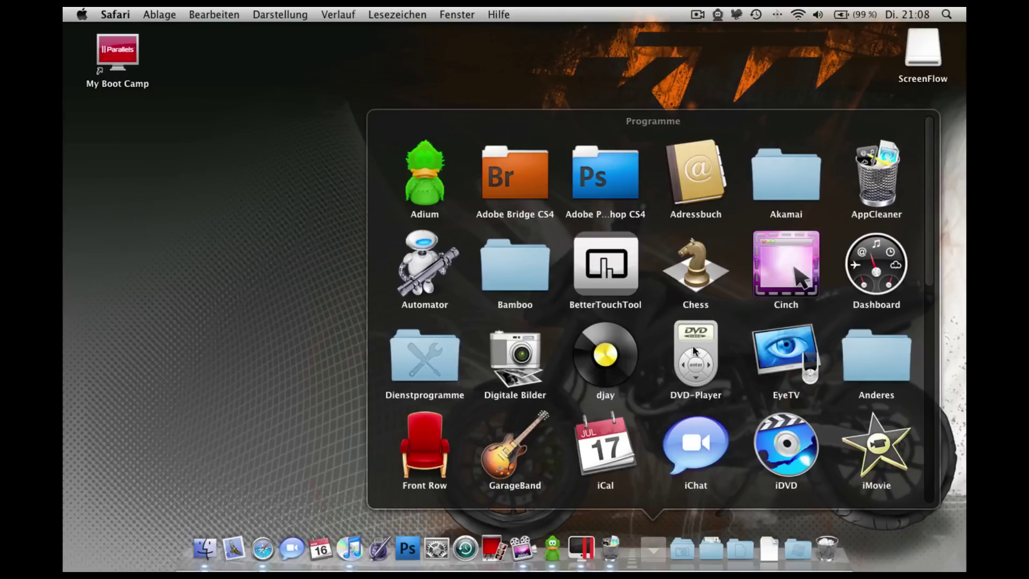
left_click(321, 355)
key("F12")
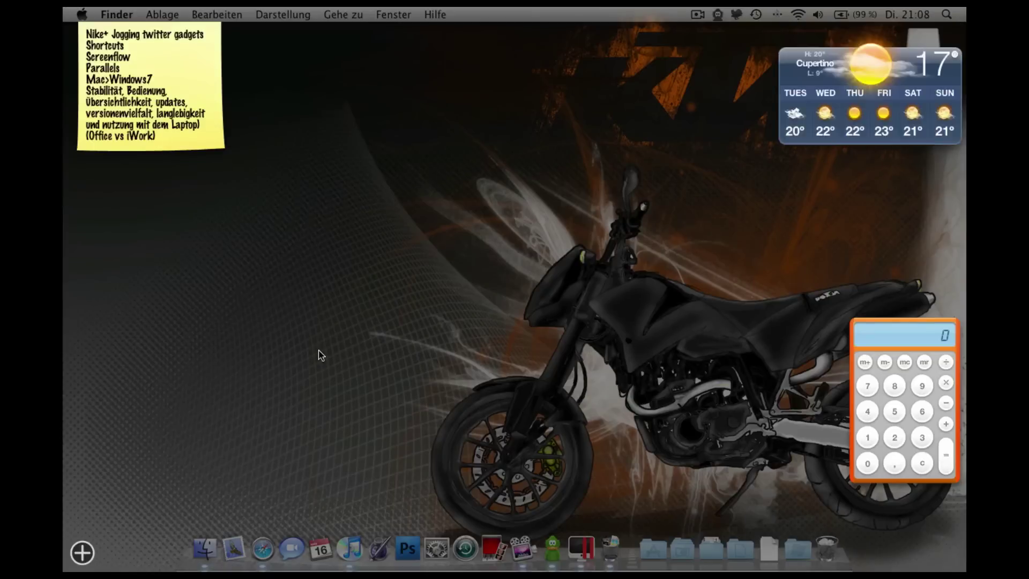
key("F12")
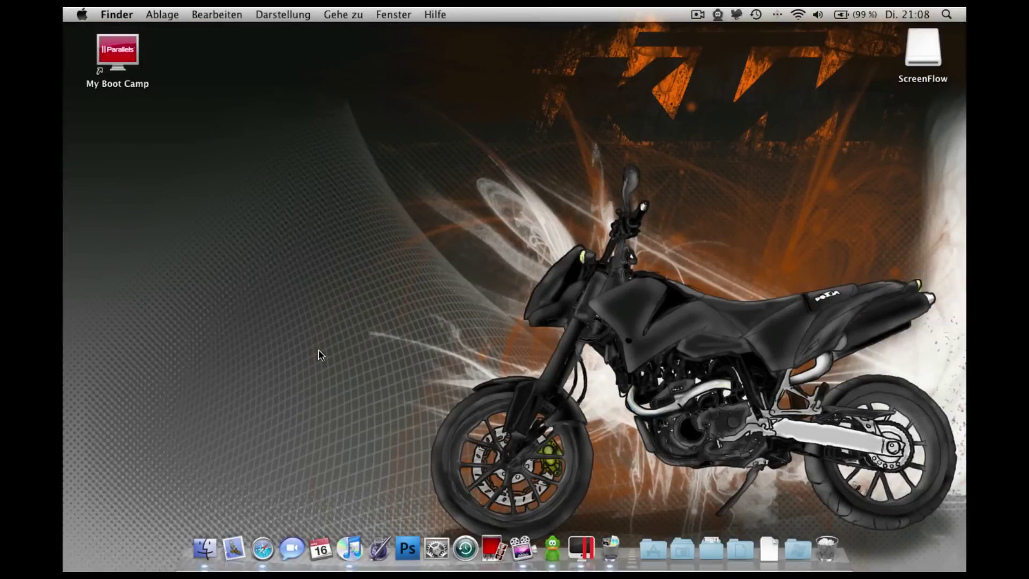
- Open the Programme folder and look through the installed applications from Adium to the iWork '09 folder
left_click(655, 541)
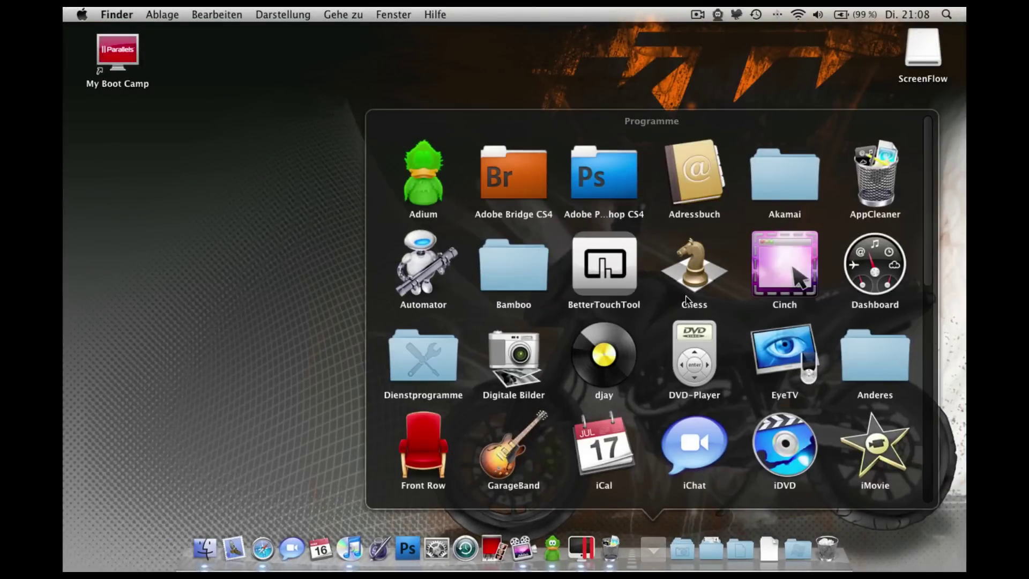
scroll(688, 301, "down", 1)
scroll(688, 301, "down", 1)
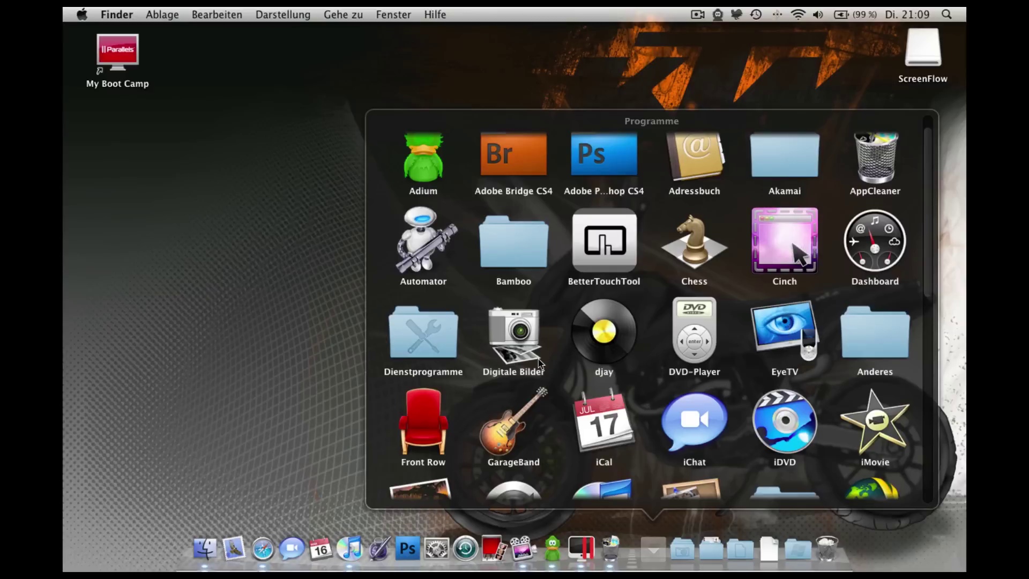
scroll(524, 398, "down", 3)
scroll(522, 395, "down", 3)
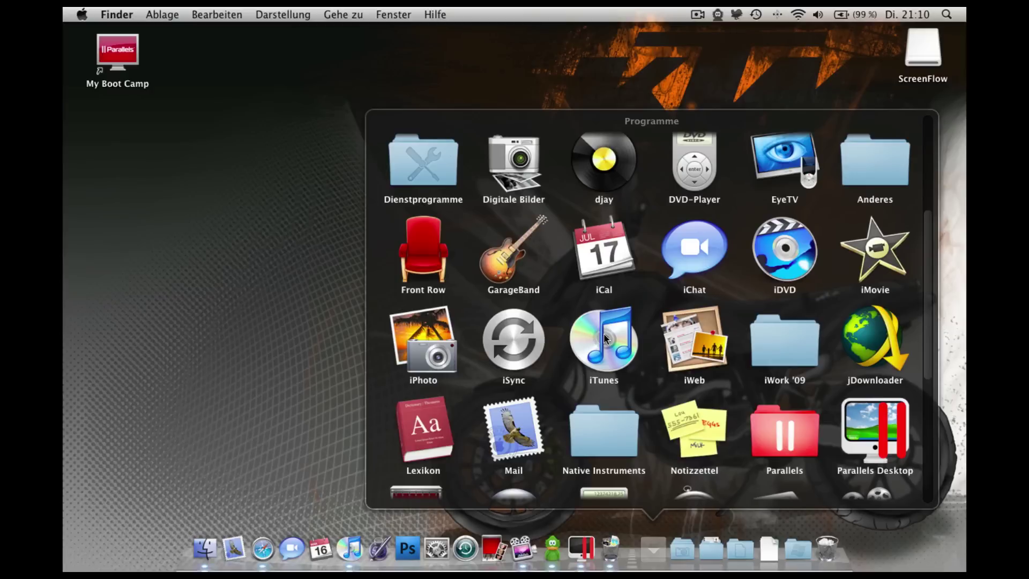
scroll(605, 333, "down", 3)
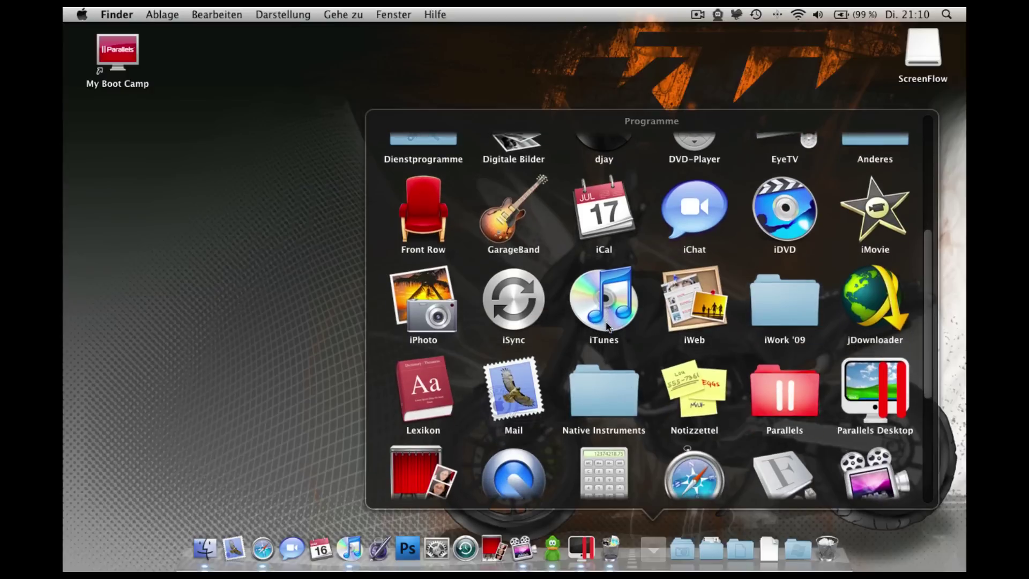
scroll(605, 322, "down", 3)
- View the contents of the iWork '09 folder, return to the Programme folder and examine the remaining applications
left_click(774, 273)
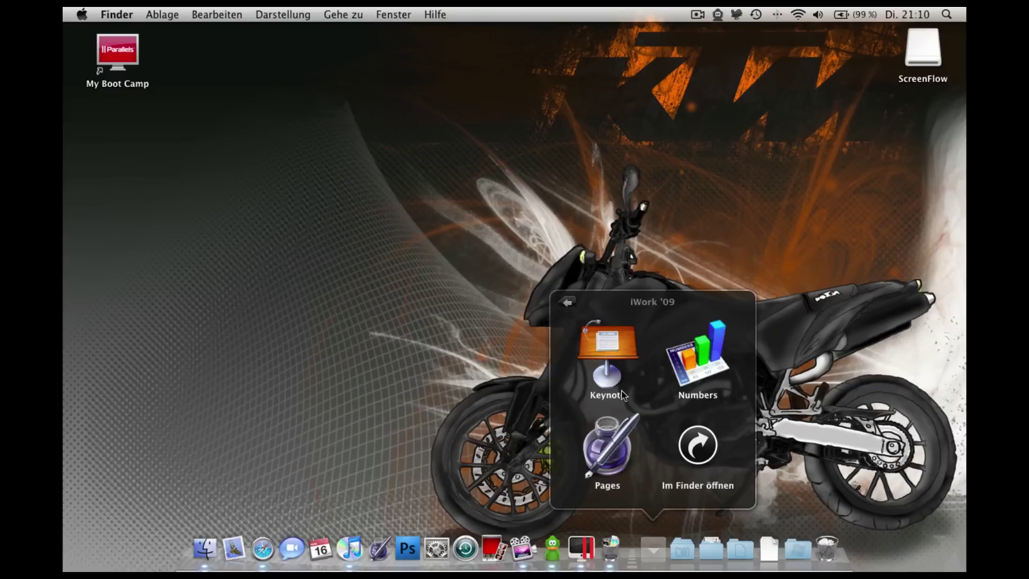
left_click(567, 304)
scroll(637, 277, "down", 3)
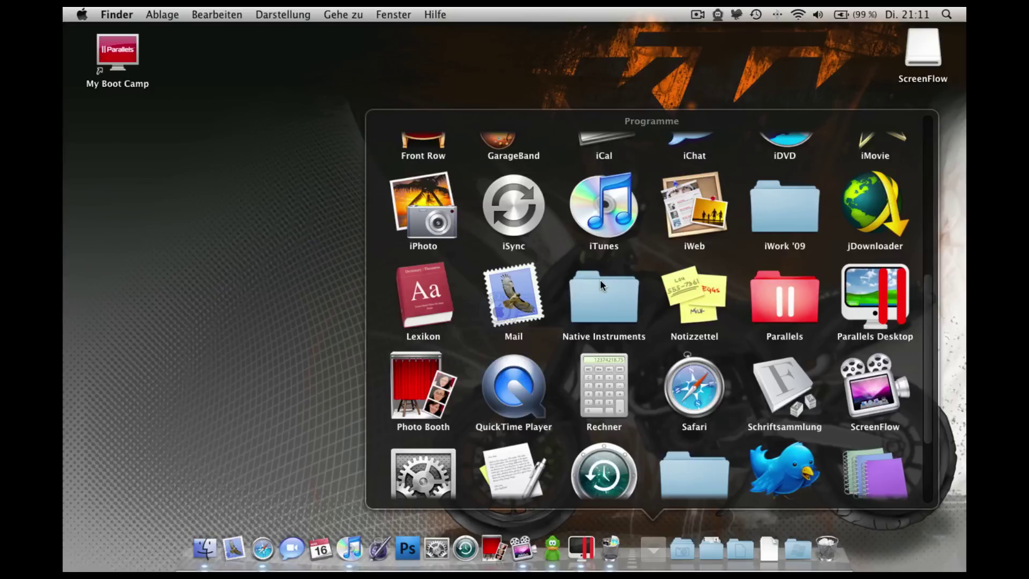
scroll(681, 299, "down", 2)
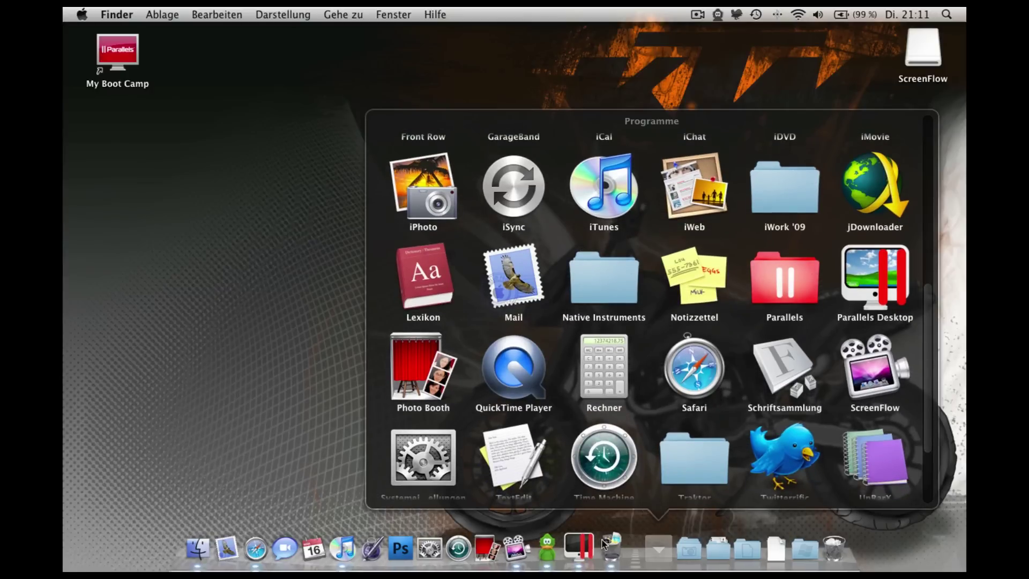
- Switch to Parallels Desktop, start the My Boot Camp virtual machine with Start Windows Normally, and move its window to the middle of the desktop
left_click(582, 543)
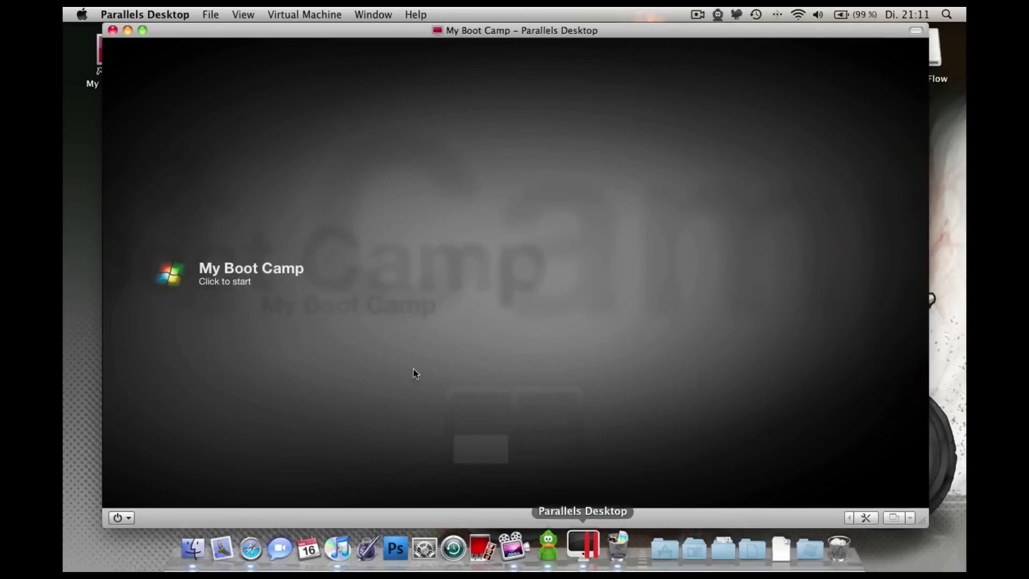
left_click(215, 281)
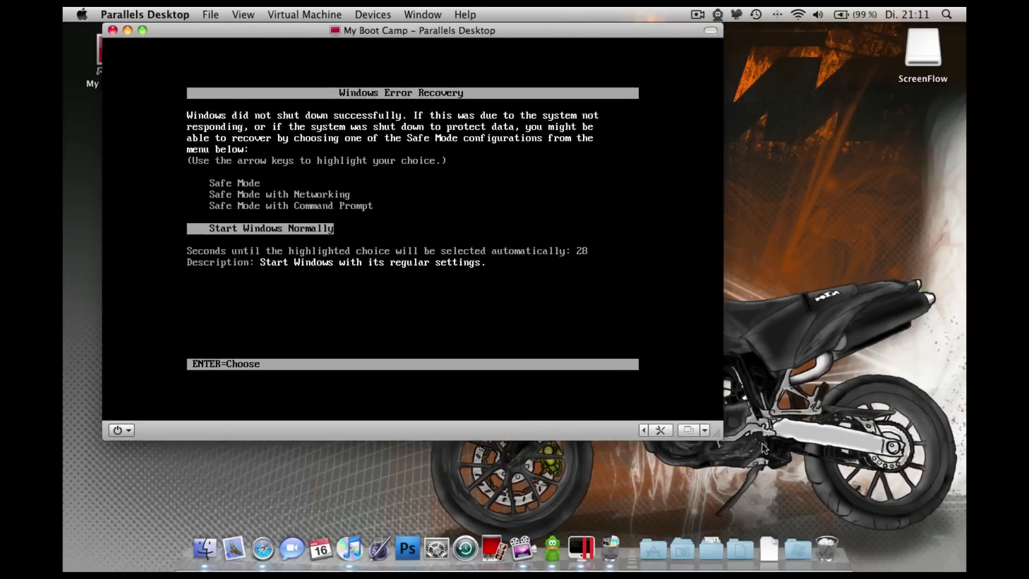
left_click(298, 236)
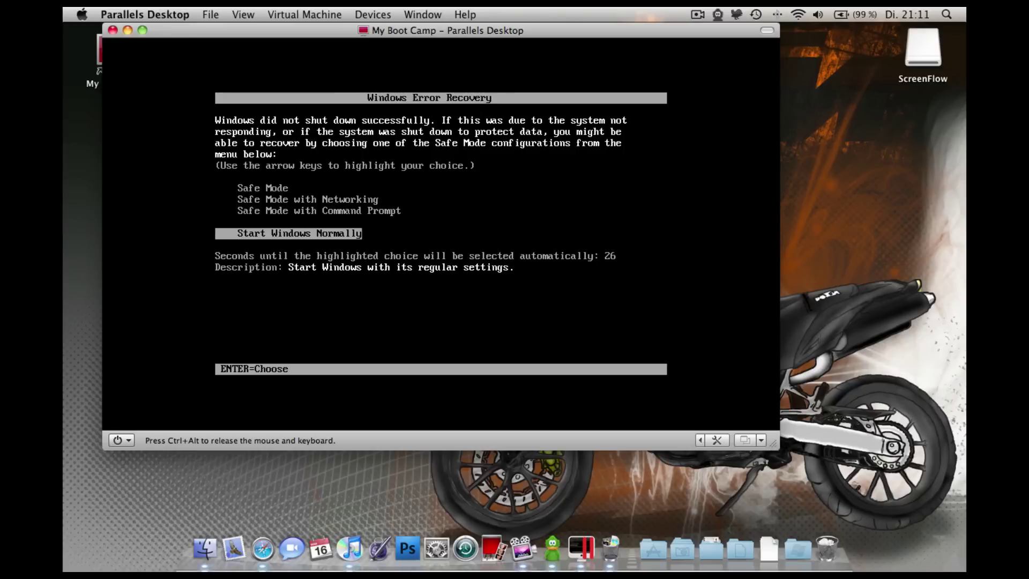
key("Return")
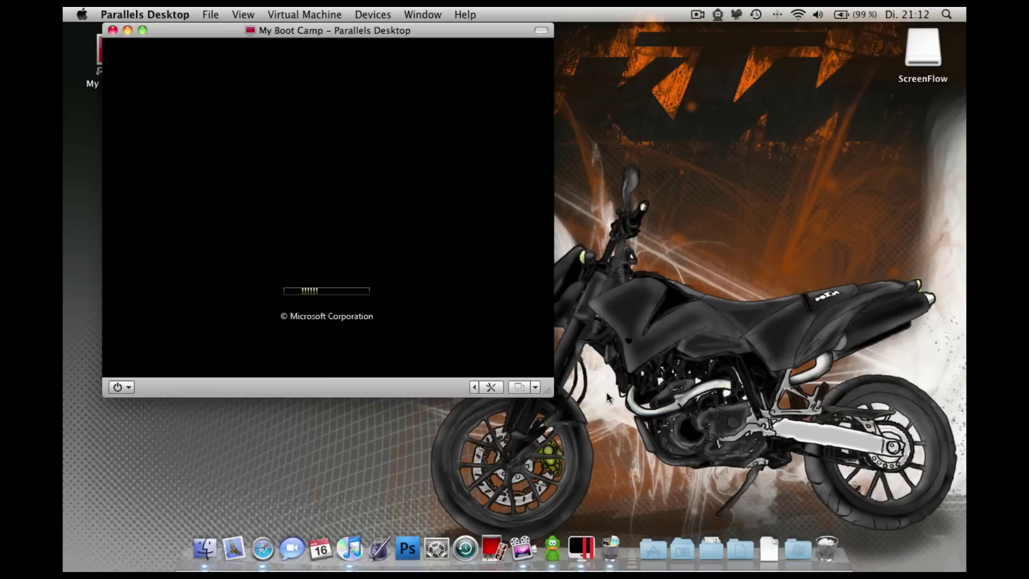
left_click_drag(432, 382, 581, 439)
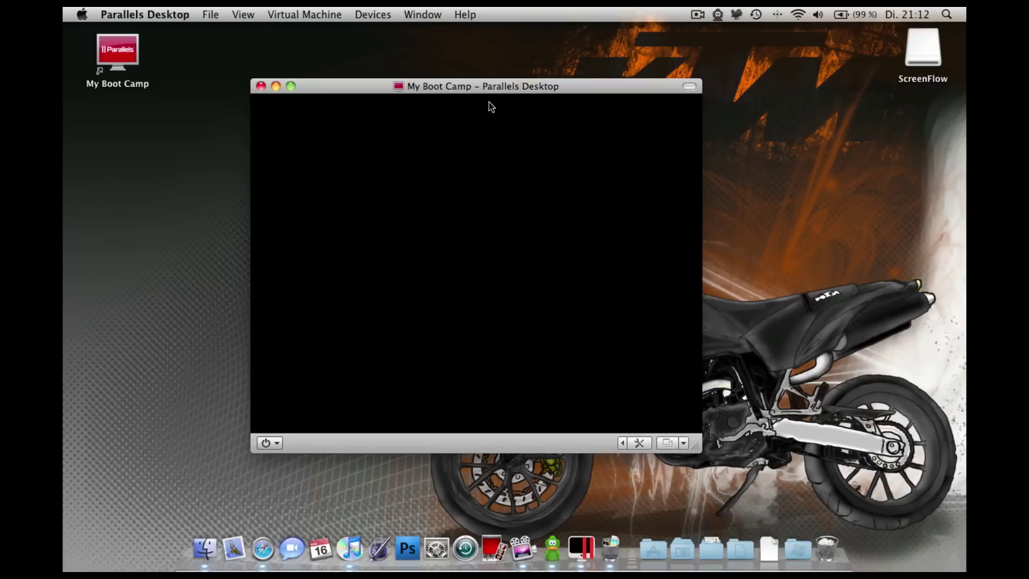
- Open the Programme folder and look through the remaining applications as far as Twitterrific, UnRarX and Vorschau
left_click(652, 545)
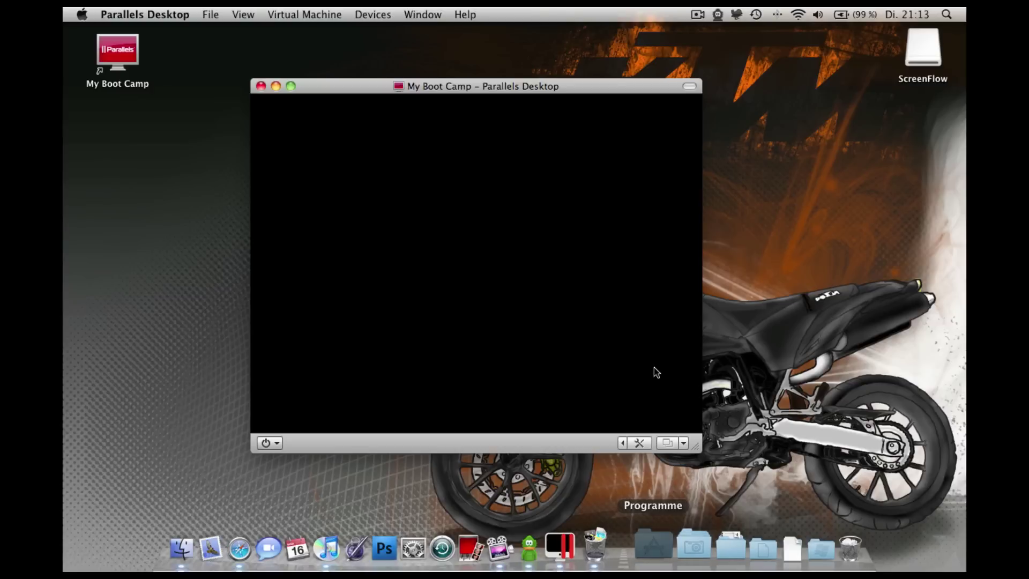
scroll(692, 345, "down", 2)
scroll(691, 343, "down", 5)
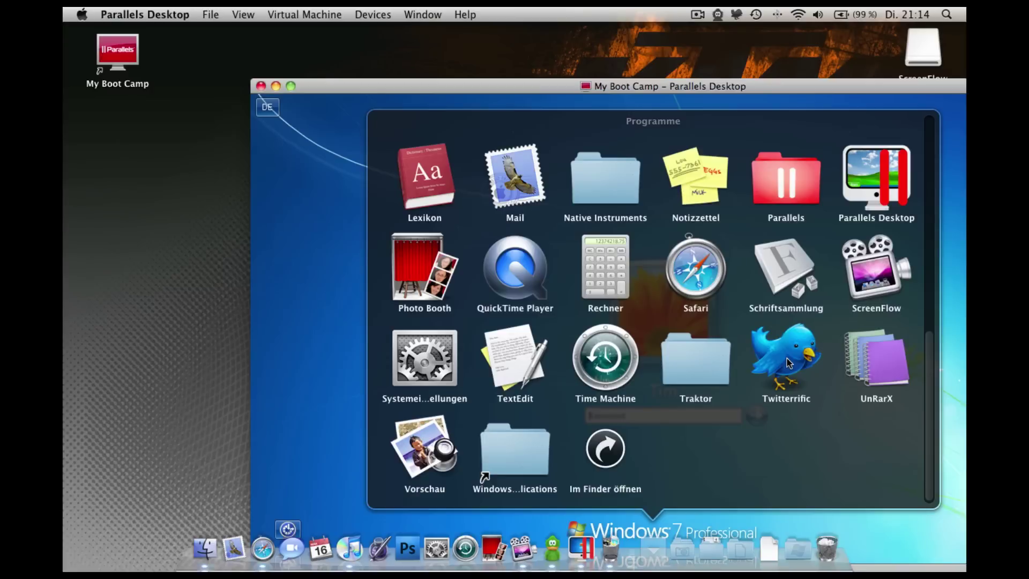
- Close the Programme folder, show the Twitterrific window, and browse its tweets before closing it
left_click(743, 44)
left_click(736, 27)
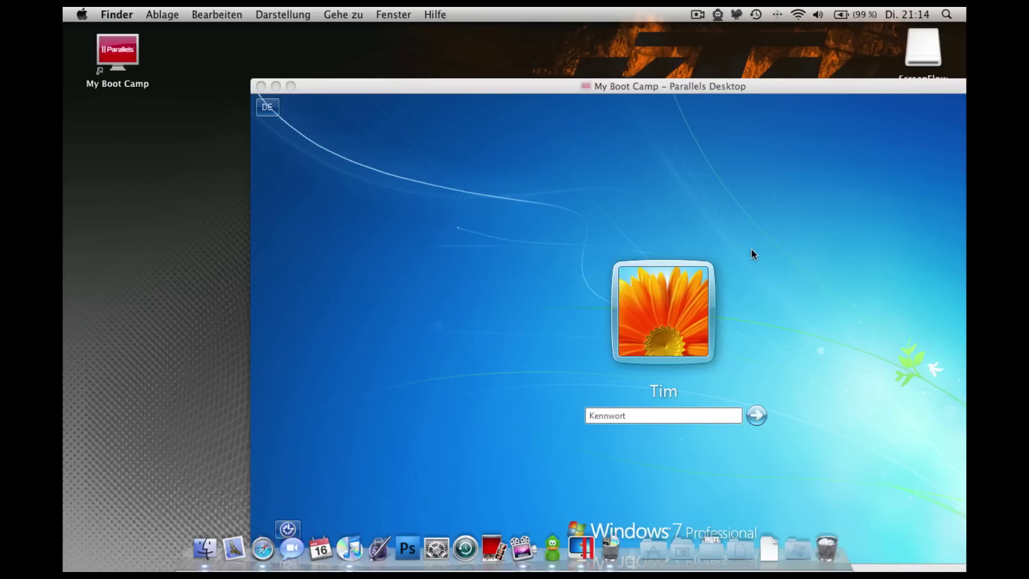
left_click(635, 93)
scroll(856, 373, "down", 10)
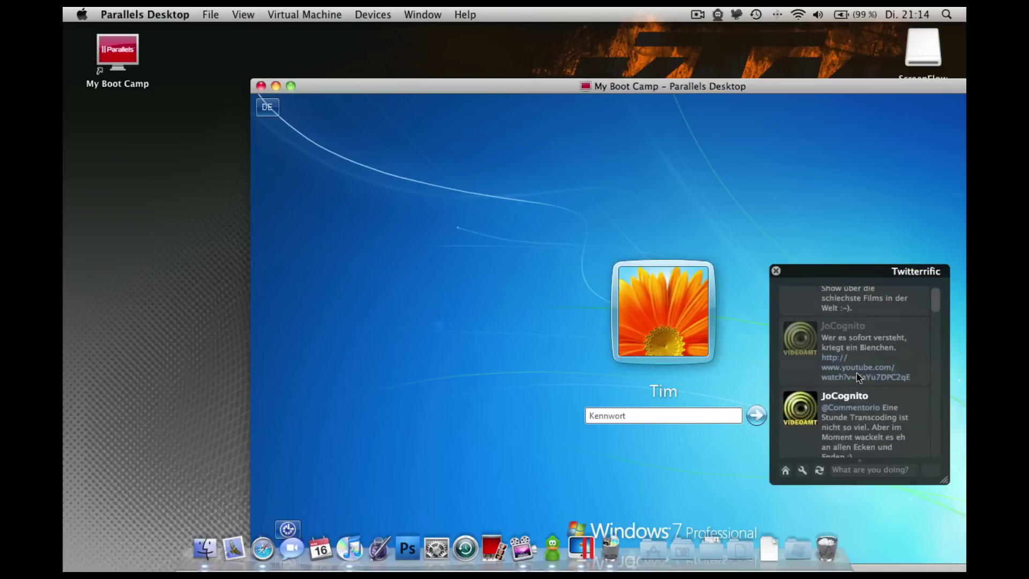
scroll(856, 373, "up", 10)
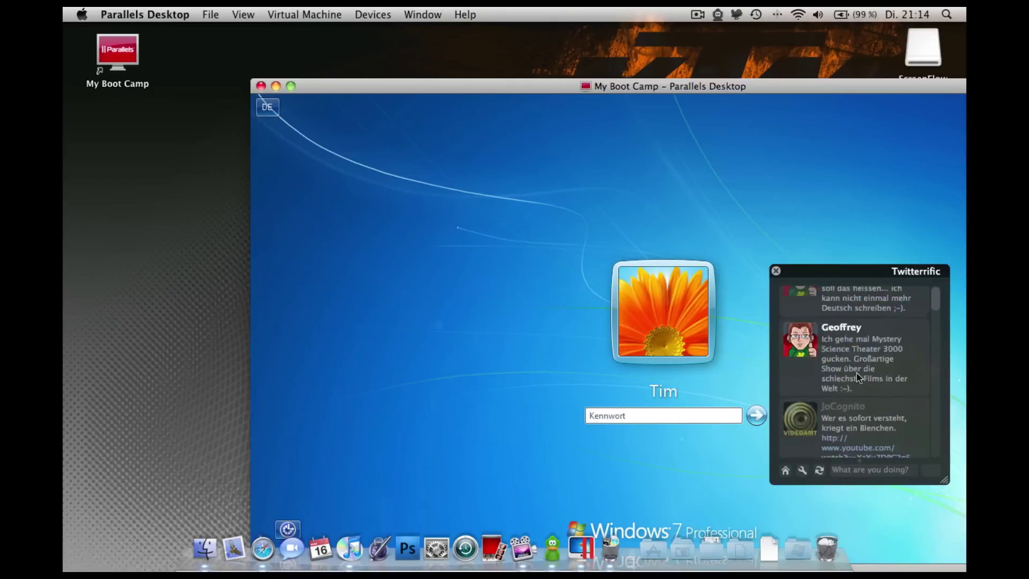
left_click(776, 271)
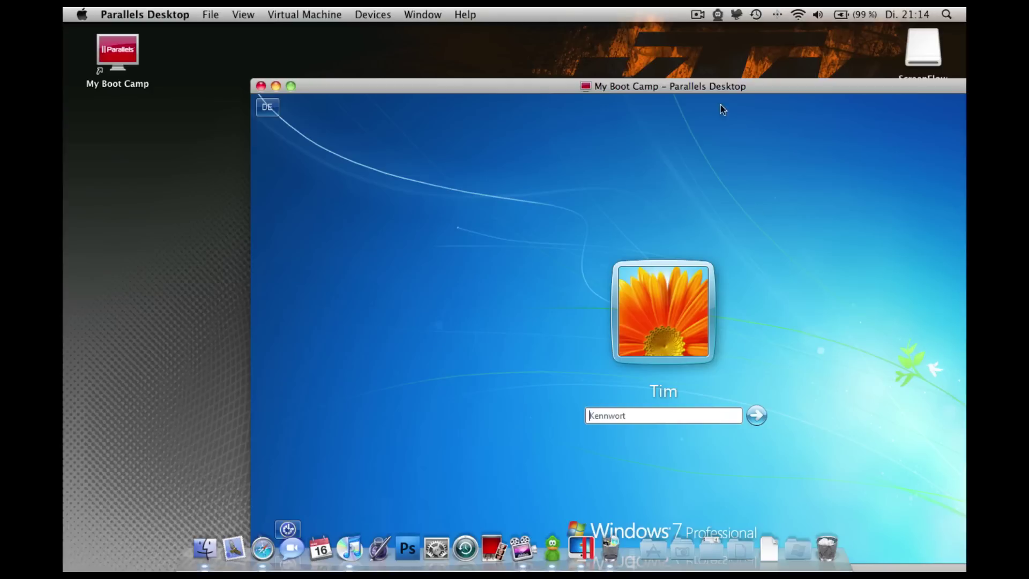
- Move the My Boot Camp window fully into view on the desktop and show the Windows 7 shutdown options
left_click_drag(693, 92, 527, 263)
double_click(527, 264)
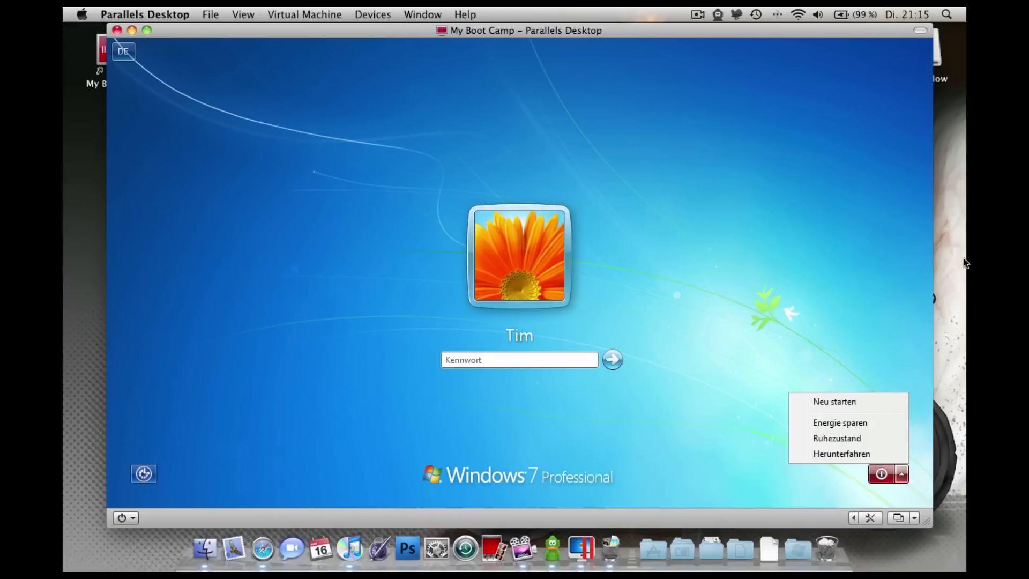
- Switch to Finder, open the Programme folder again and look through its applications from Adium onwards
left_click(962, 259)
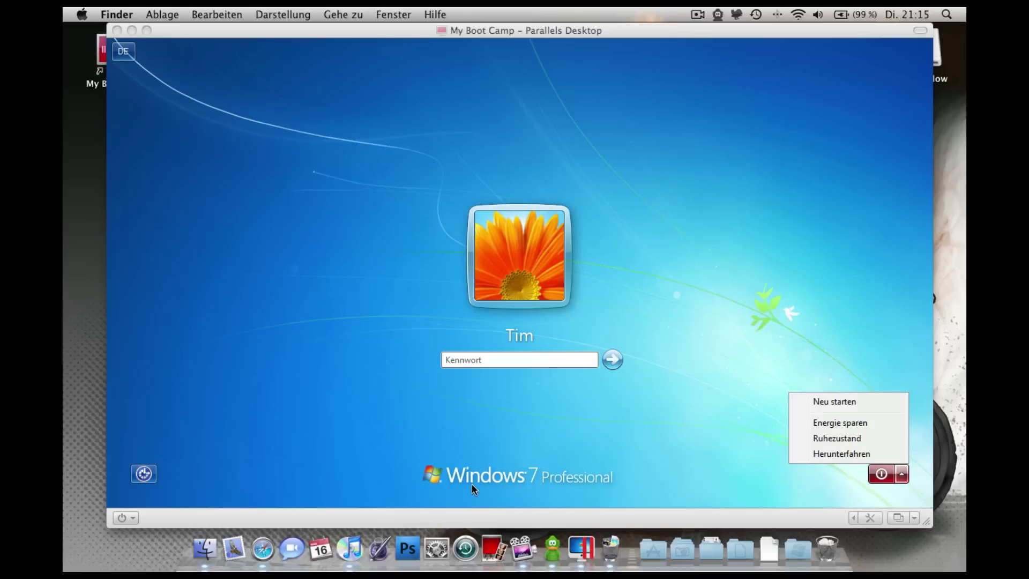
left_click(654, 543)
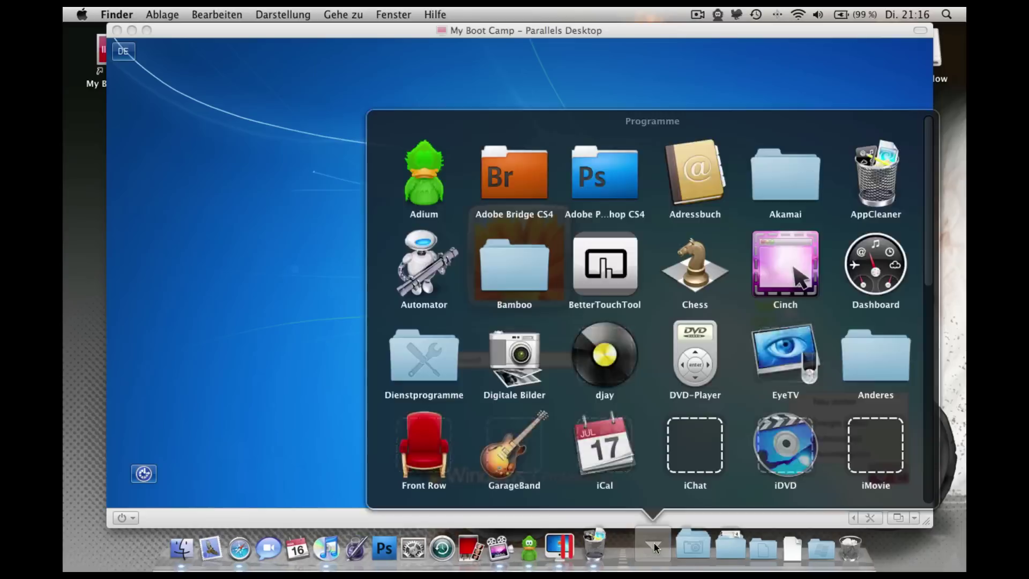
scroll(717, 354, "down", 5)
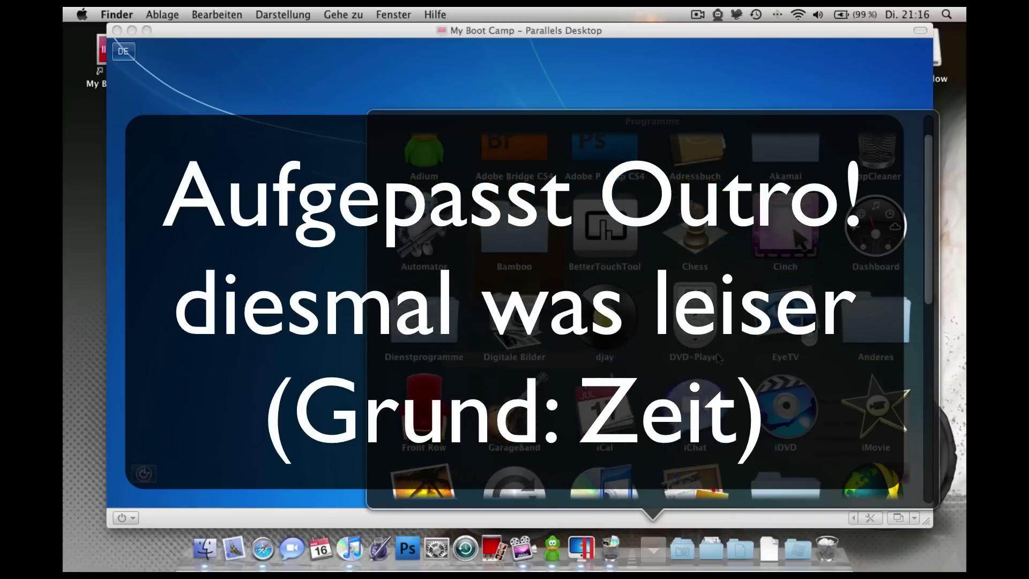